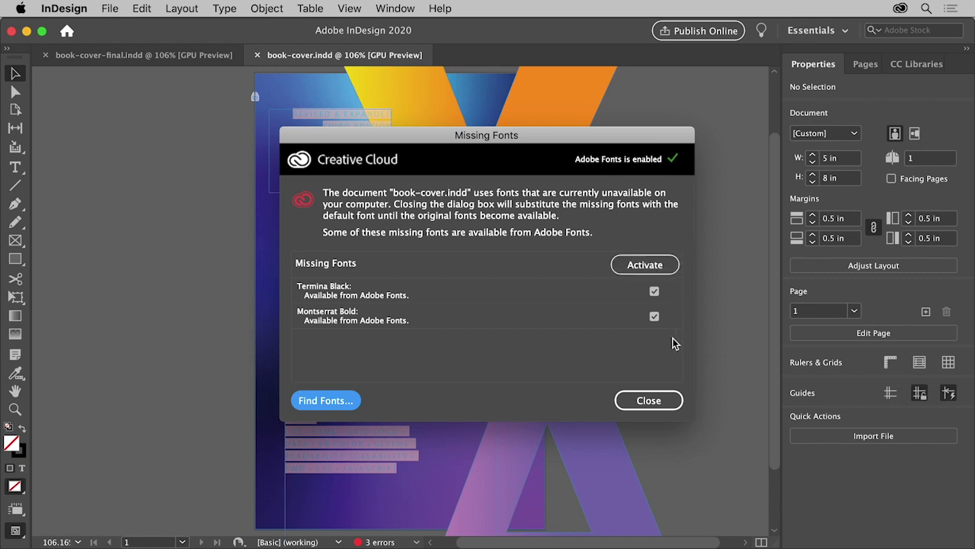
- Activate the two missing fonts from Adobe Fonts and close the Missing Fonts report
left_click(670, 267)
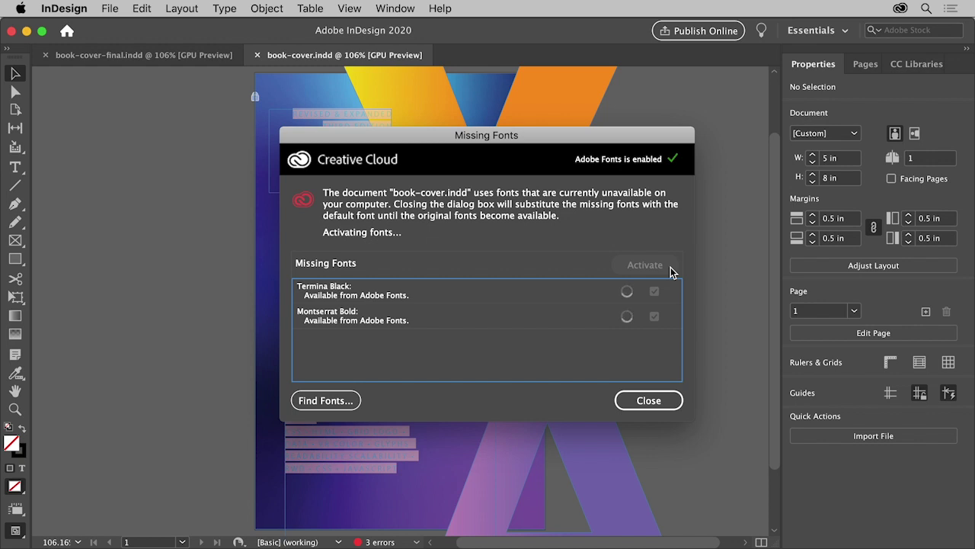
left_click(343, 405)
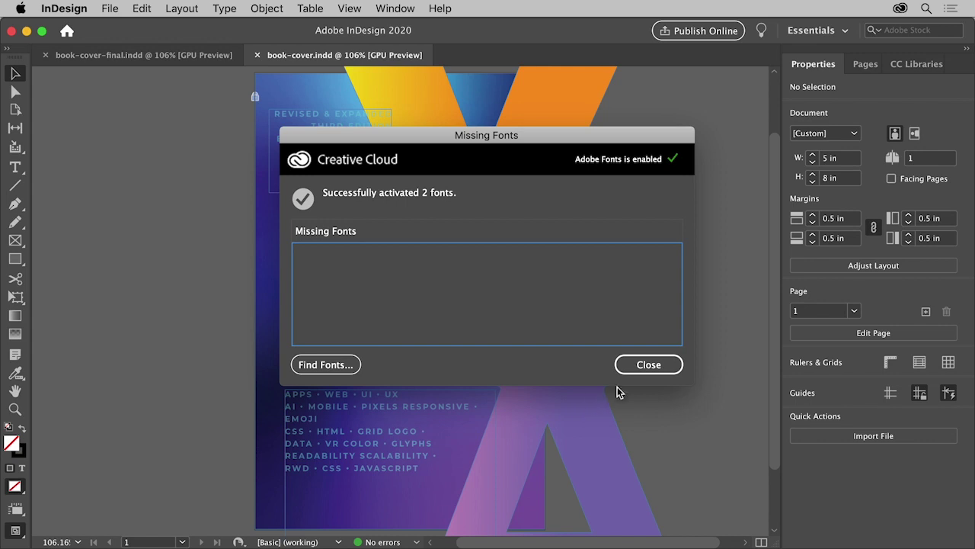
left_click(649, 365)
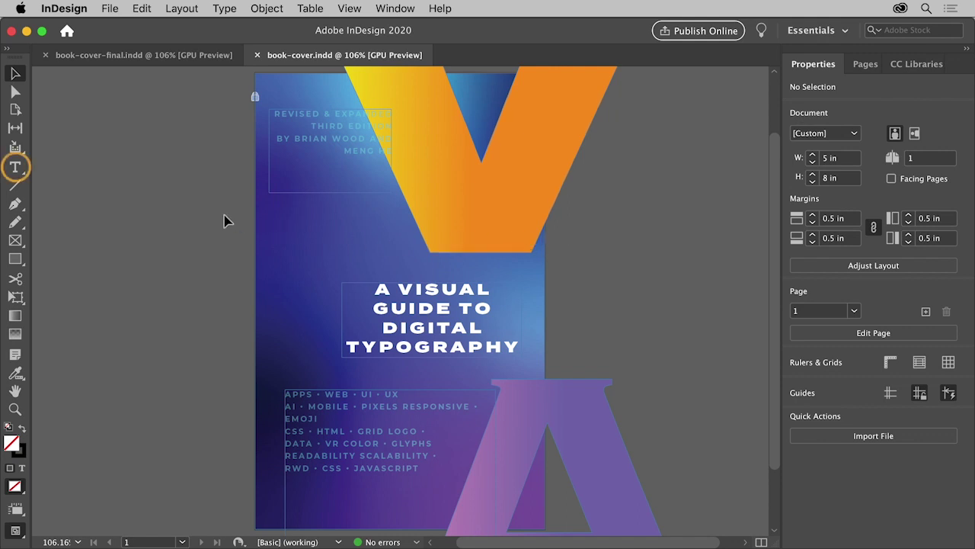
- Draw a new text frame over the cover's left side and bring up its font list
left_click(13, 168)
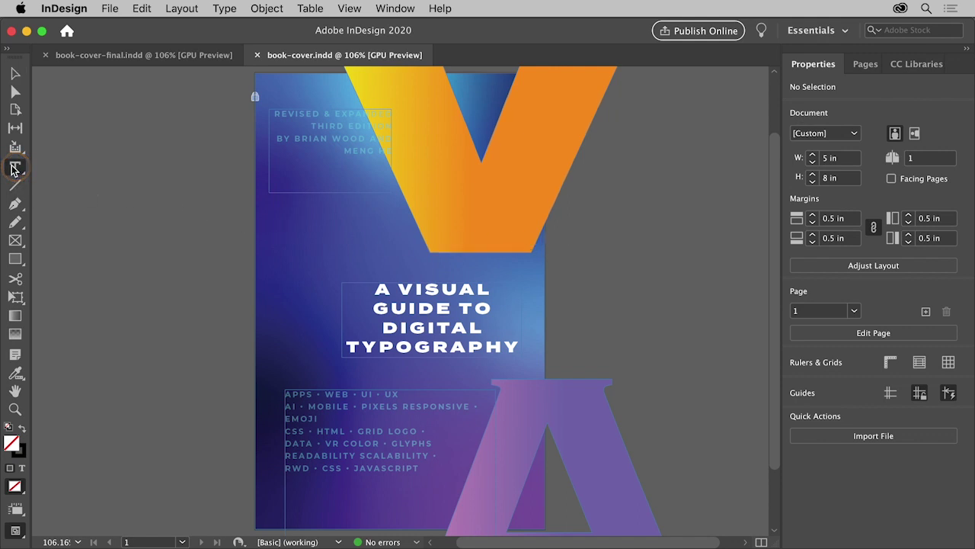
left_click_drag(61, 205, 440, 504)
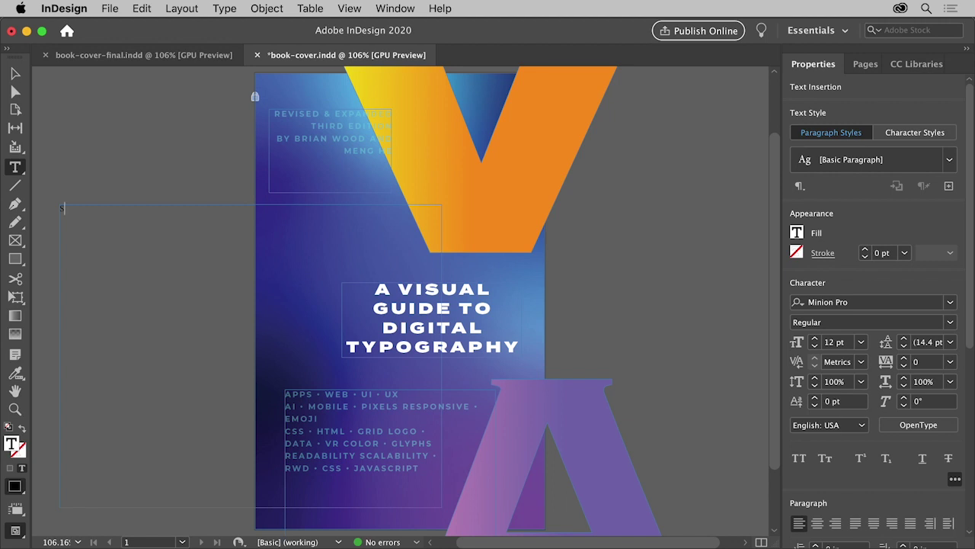
key("Escape")
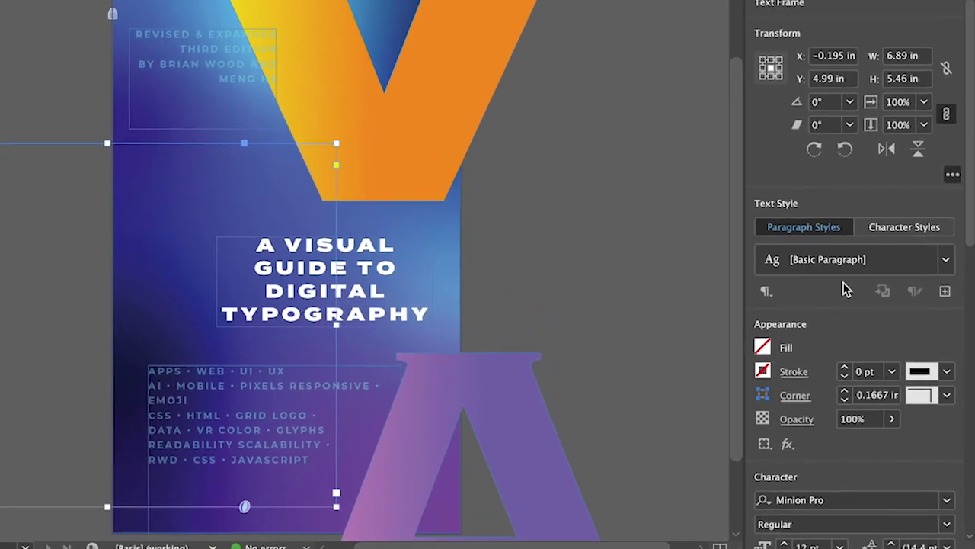
left_click_drag(967, 233, 972, 347)
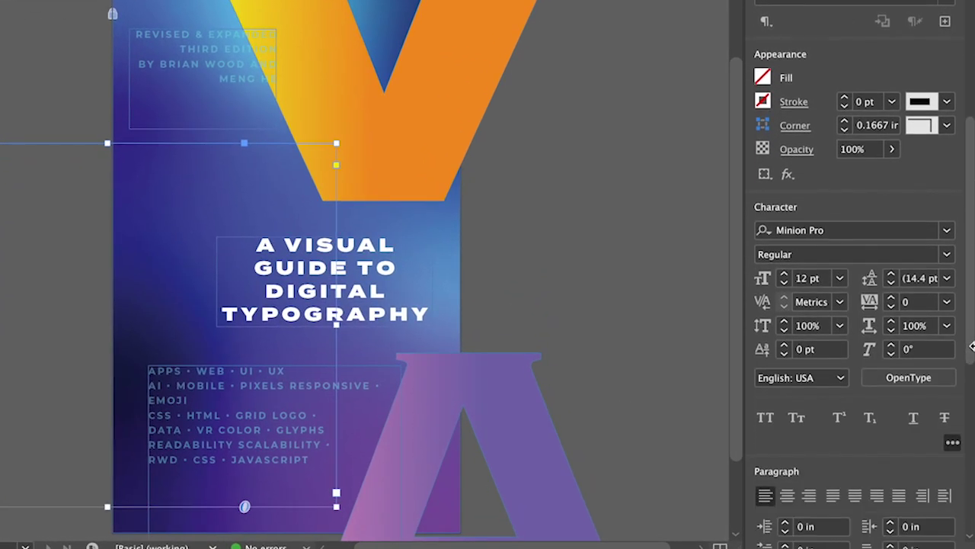
left_click(947, 230)
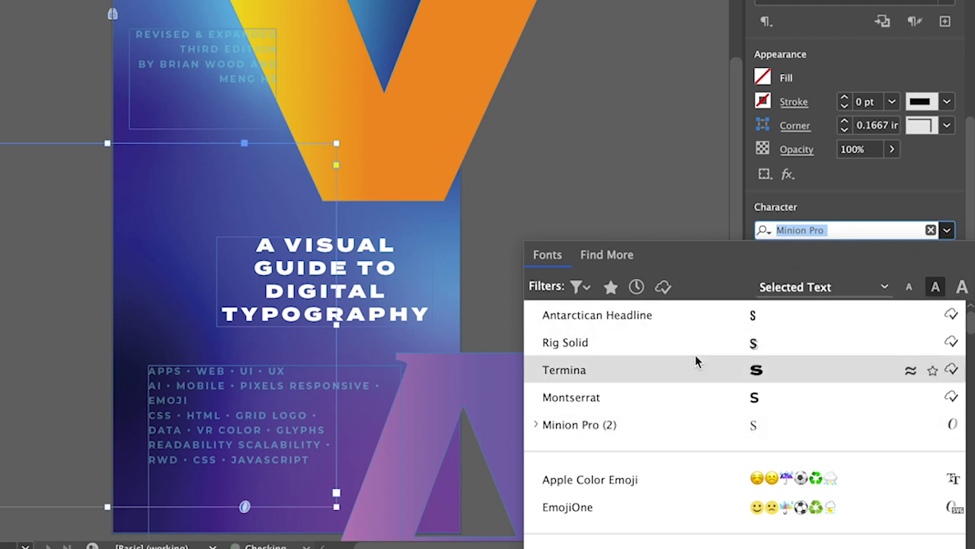
- Find Discourse Wide Heavy by searching 'dis', activate it from Adobe Fonts, and apply it
left_click(625, 257)
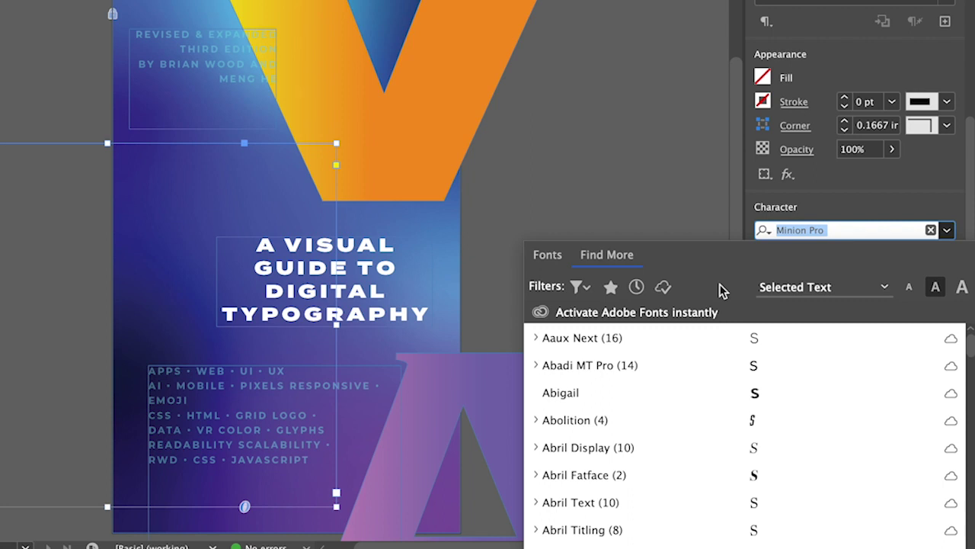
type("dis")
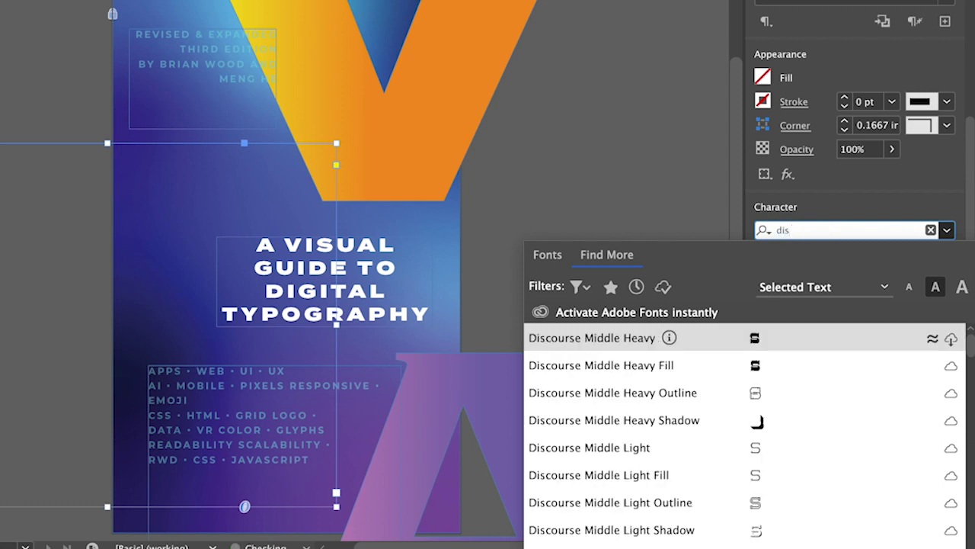
scroll(971, 352, "down", 5)
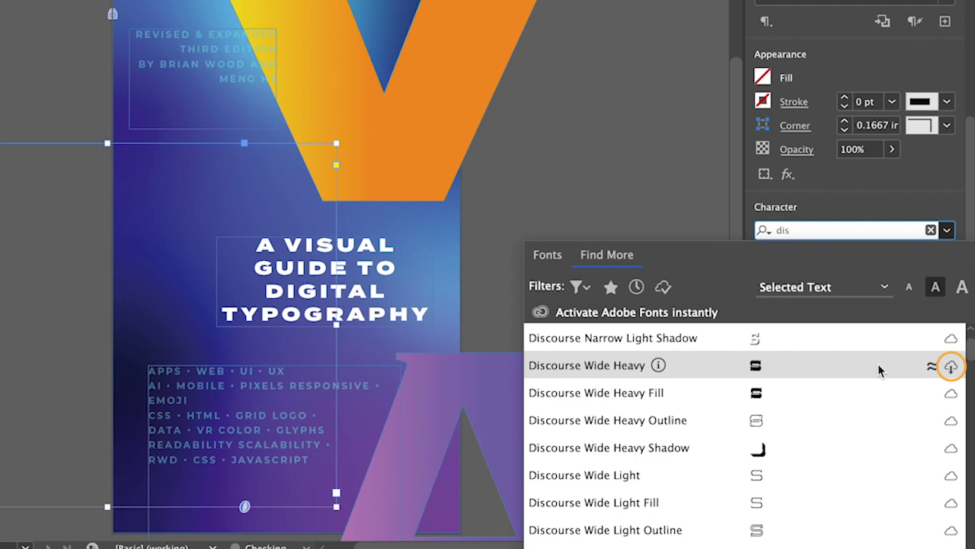
left_click(951, 367)
left_click(914, 436)
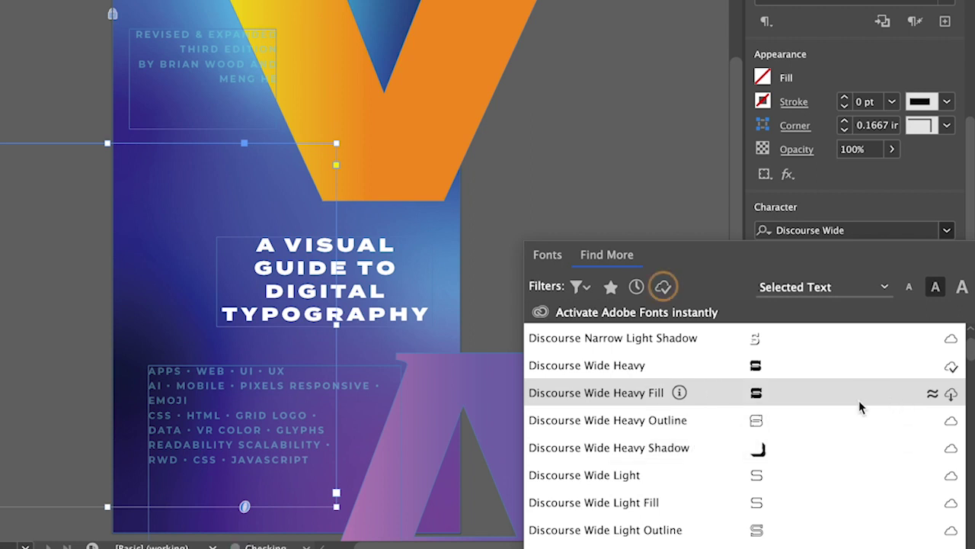
left_click(662, 288)
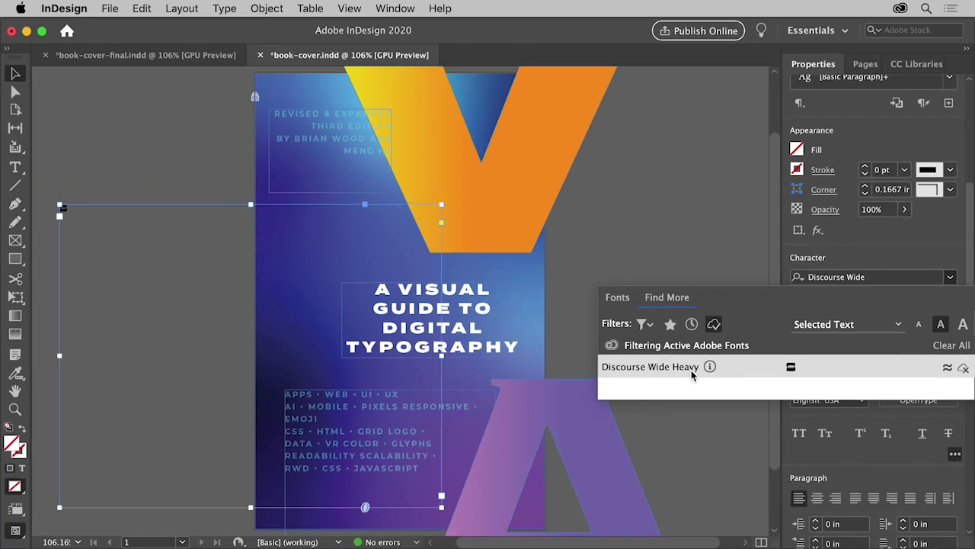
left_click(636, 342)
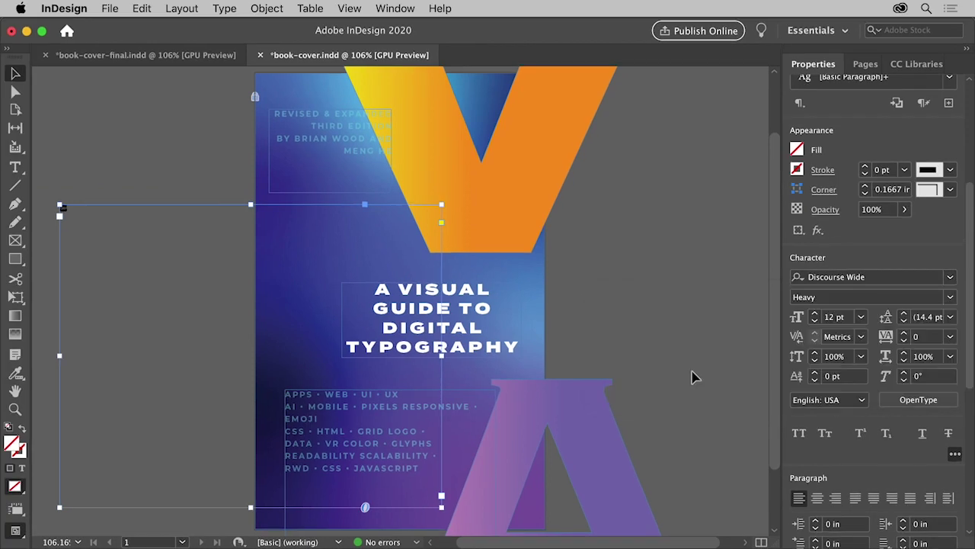
- Set the S to 660 pt and enlarge its frame up and right
left_click(842, 319)
left_click_drag(847, 320, 813, 322)
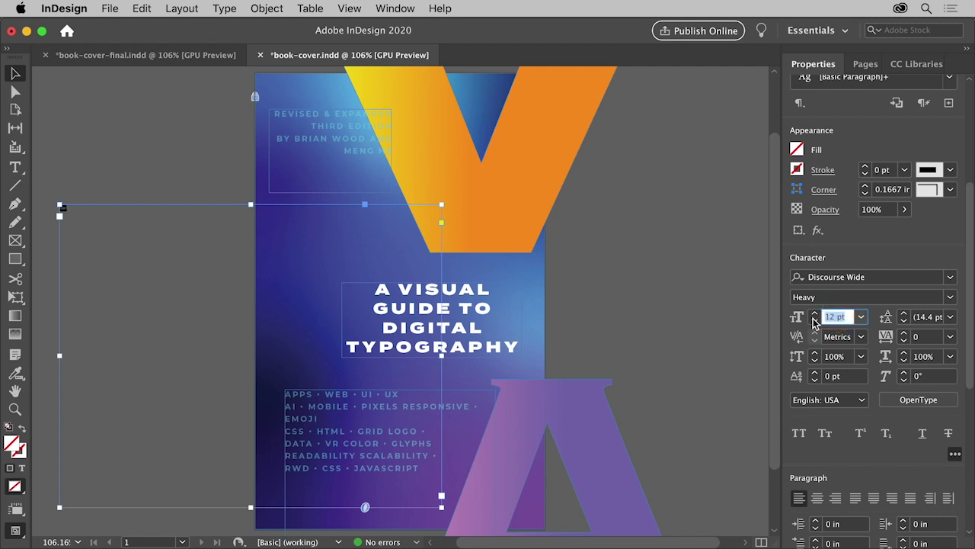
type("660")
key("Return")
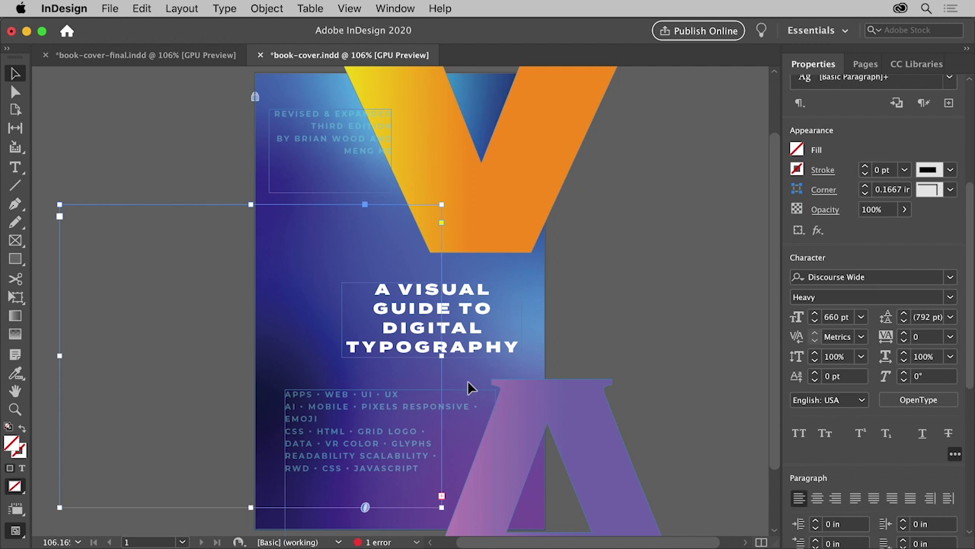
left_click_drag(443, 205, 565, 93)
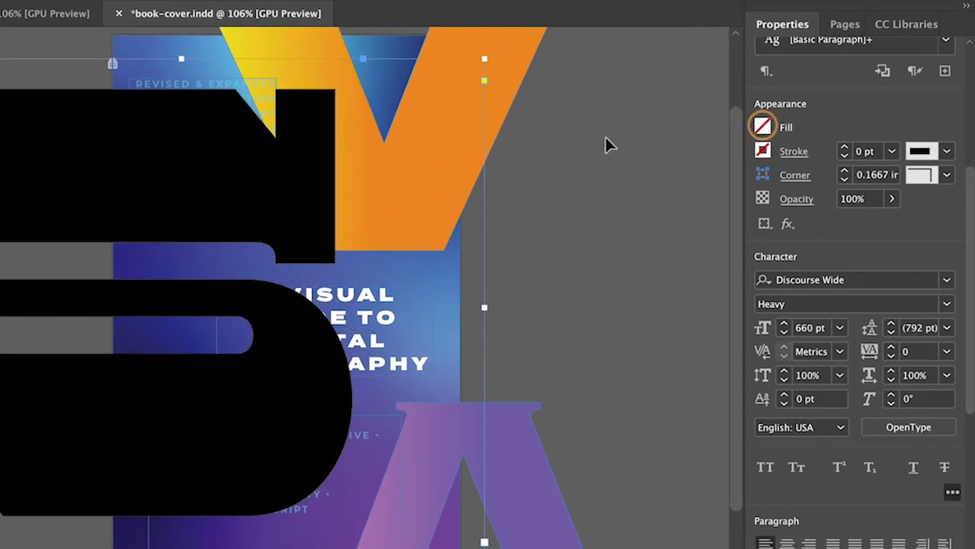
- Fill the S text with the C=62 M=0 Y=43 green swatch and move it down-left off the edge
left_click(762, 127)
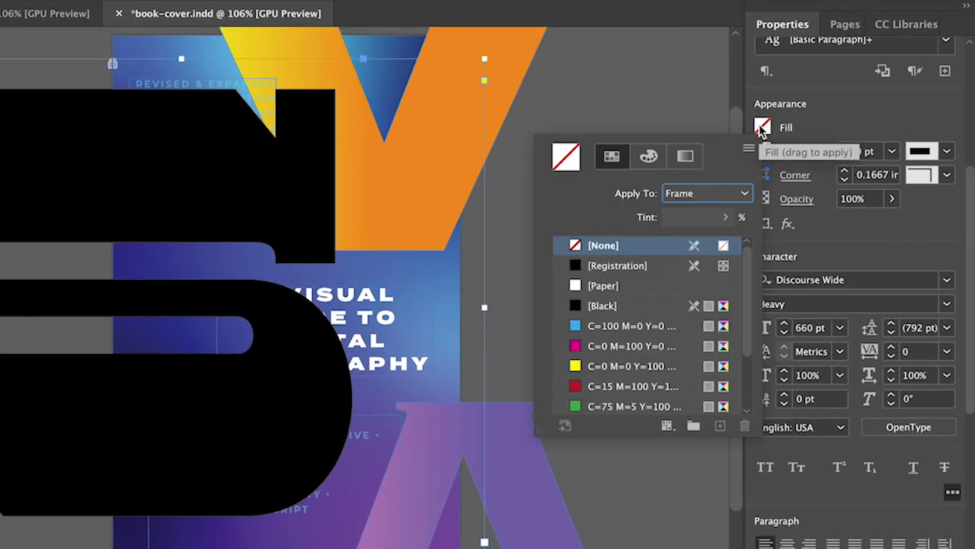
left_click(744, 195)
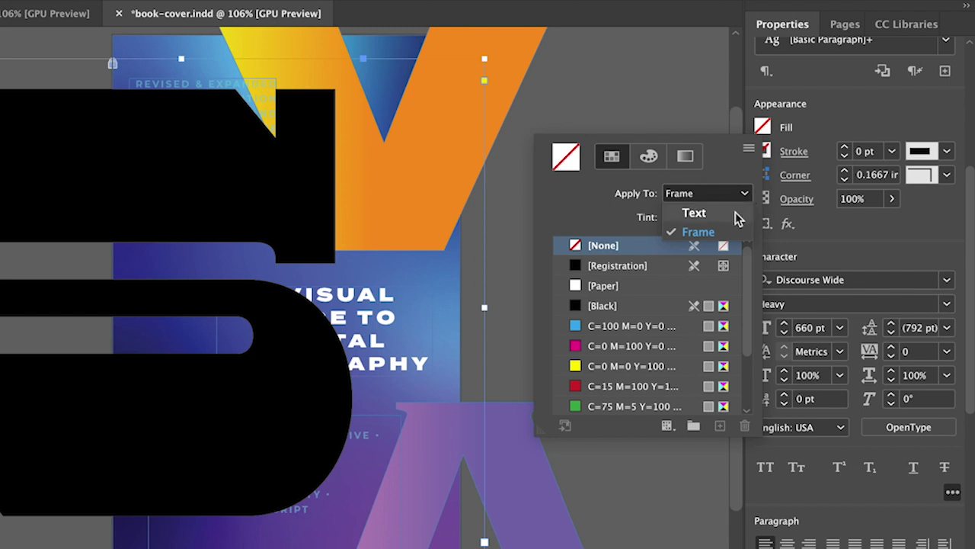
left_click(738, 216)
scroll(743, 297, "down", 2)
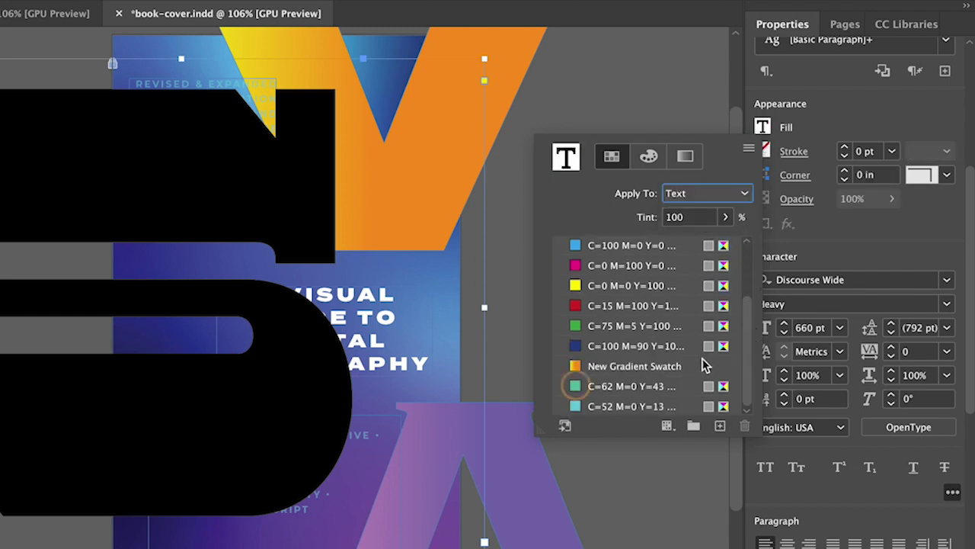
left_click(644, 386)
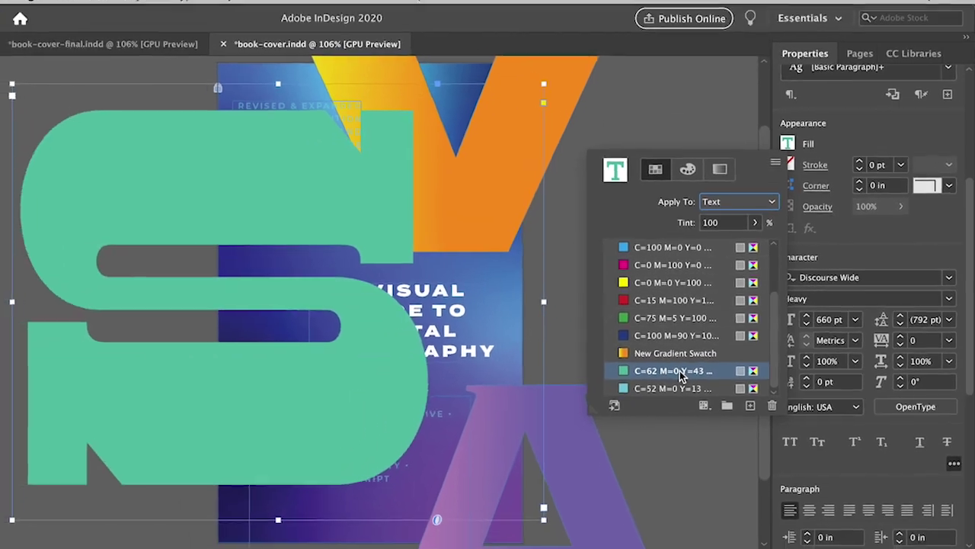
key("Escape")
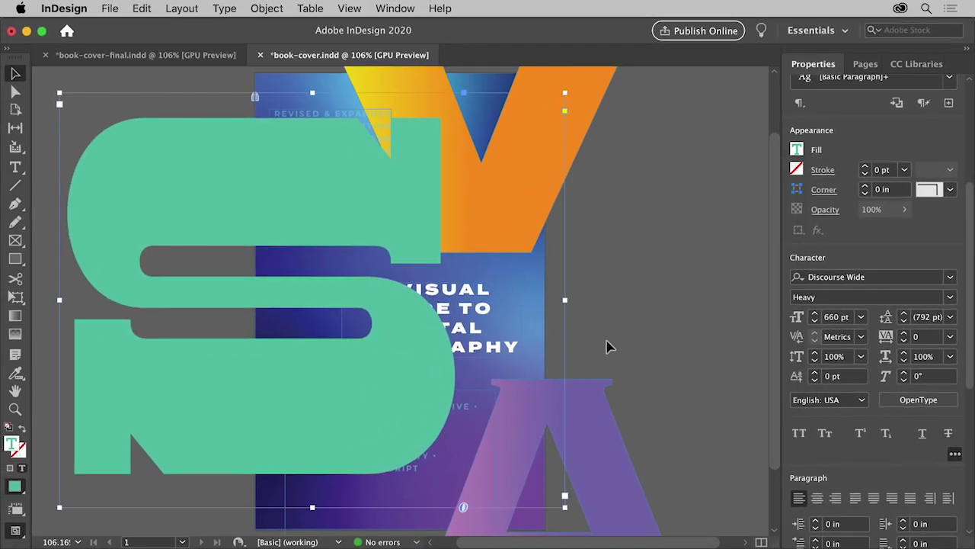
left_click_drag(429, 235, 318, 290)
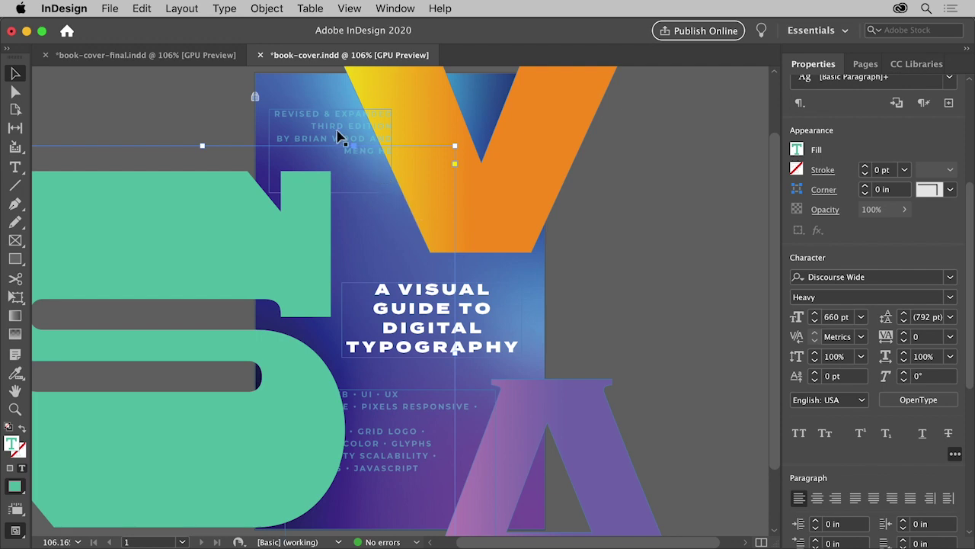
- Convert the S to outlines with Type > Create Outlines, then add the orange V and purple A to the selection
left_click(227, 9)
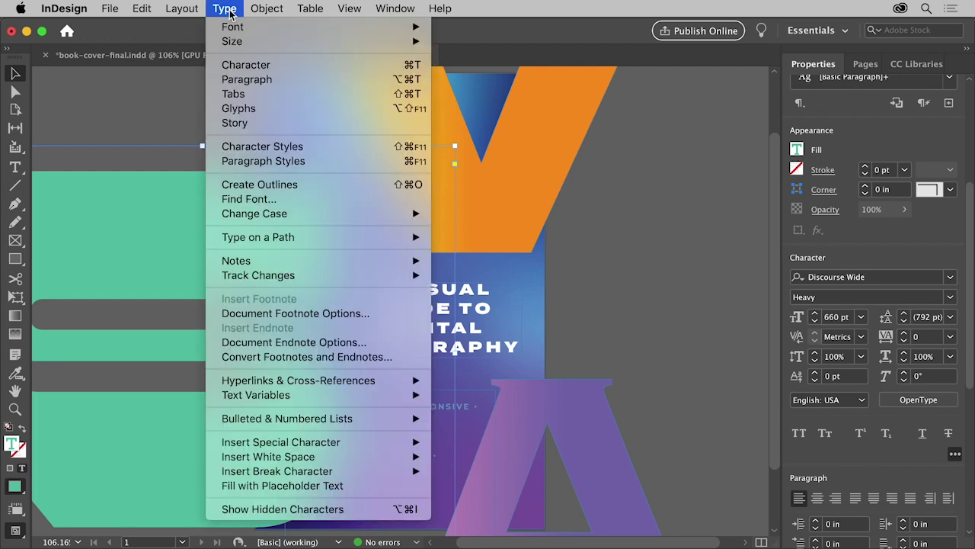
left_click(318, 189)
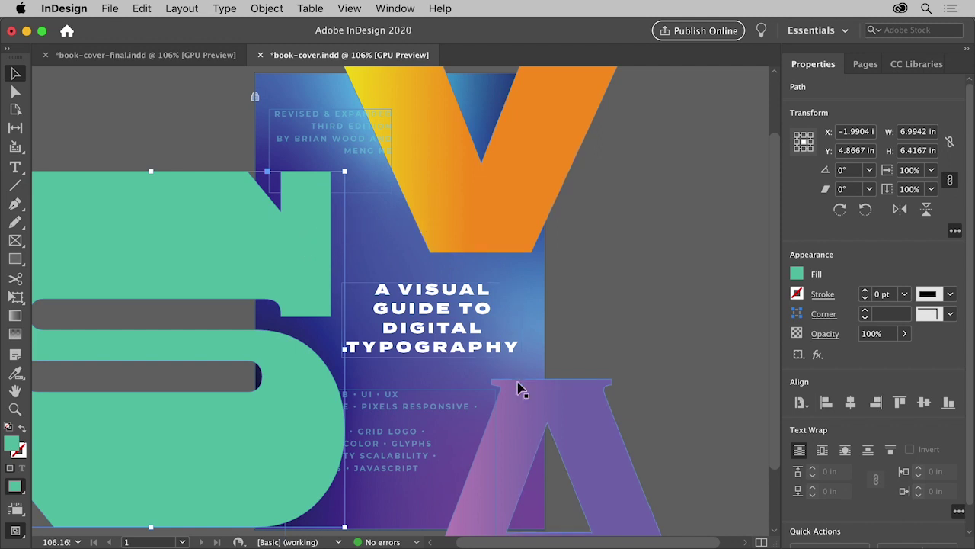
left_click(481, 224, "shift")
left_click(582, 404, "shift")
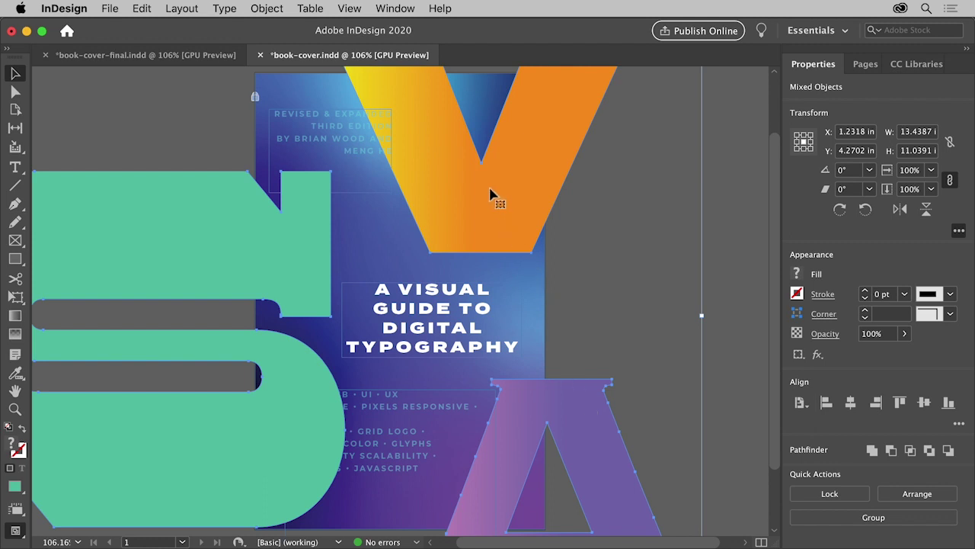
- Wrap text around the S, V and A object shapes with a 0.125 in offset
left_click(394, 8)
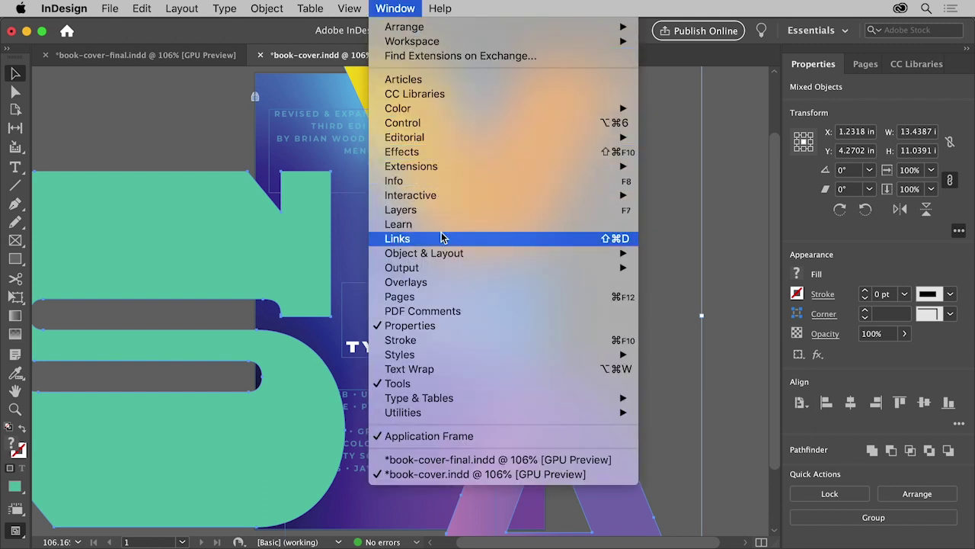
left_click(467, 373)
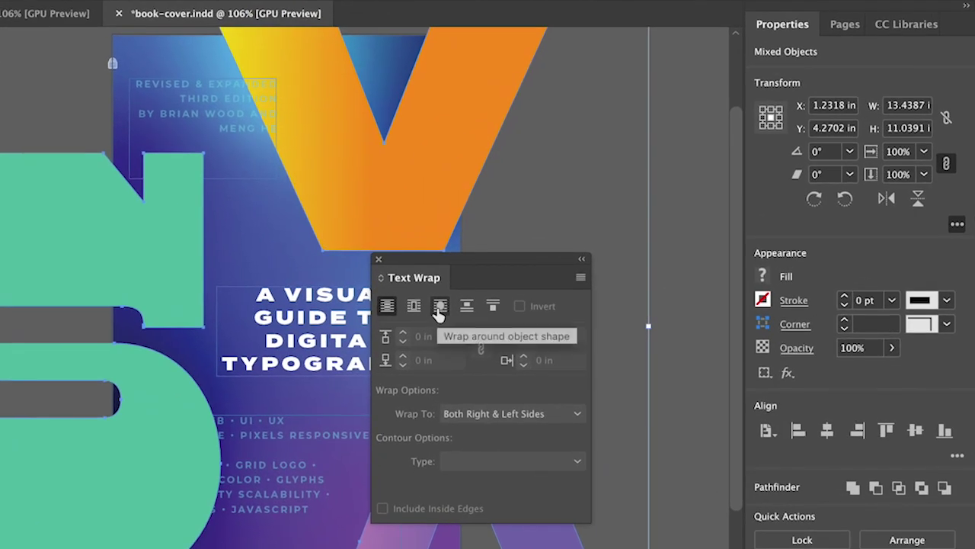
left_click(440, 306)
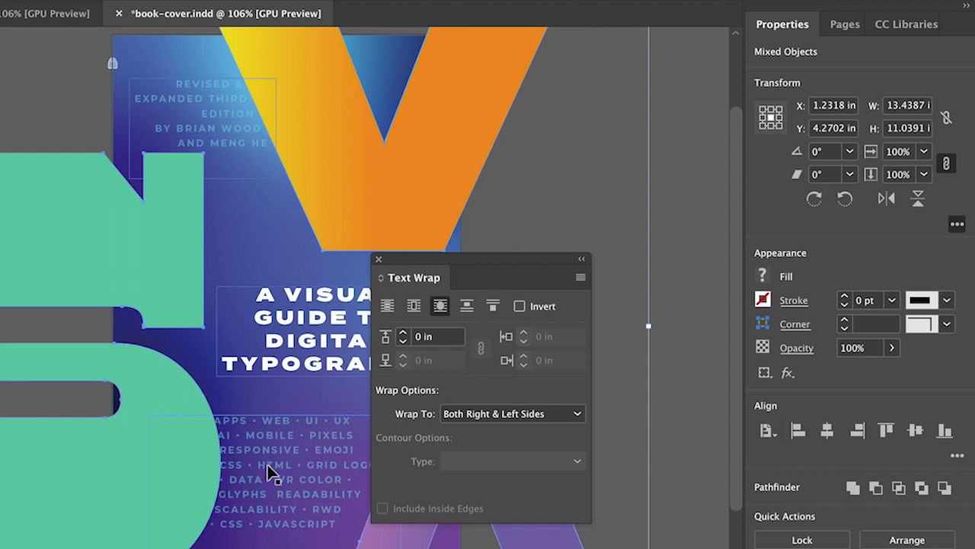
left_click(403, 337)
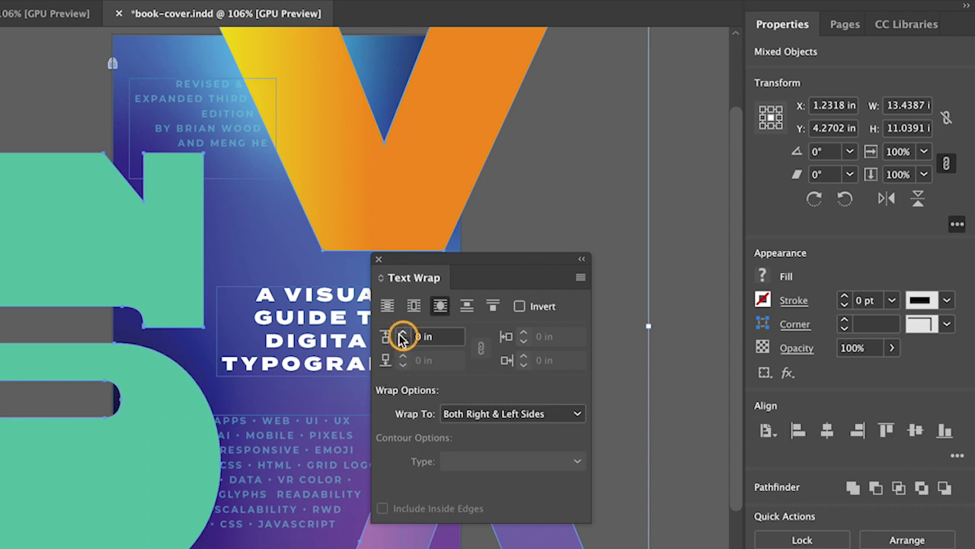
left_click(403, 336)
left_click(402, 336)
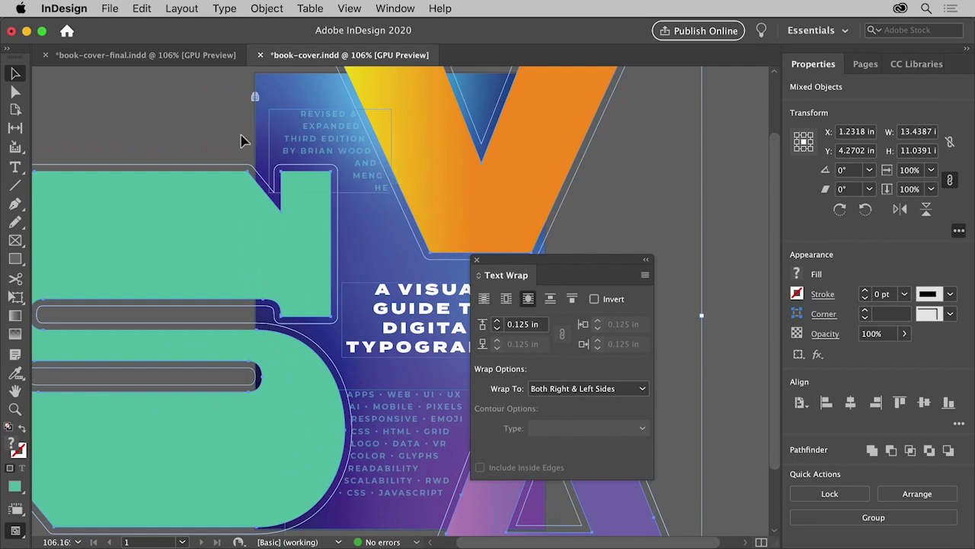
- Nudge the edition credits frame up-left, deselect everything, and close the Text Wrap panel
left_click(243, 142)
left_click_drag(328, 140, 320, 124)
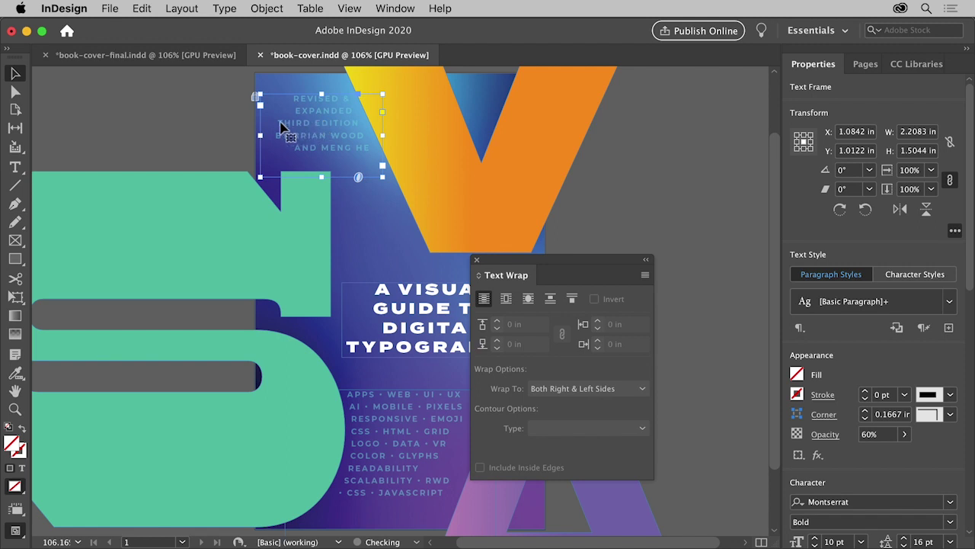
left_click(193, 137)
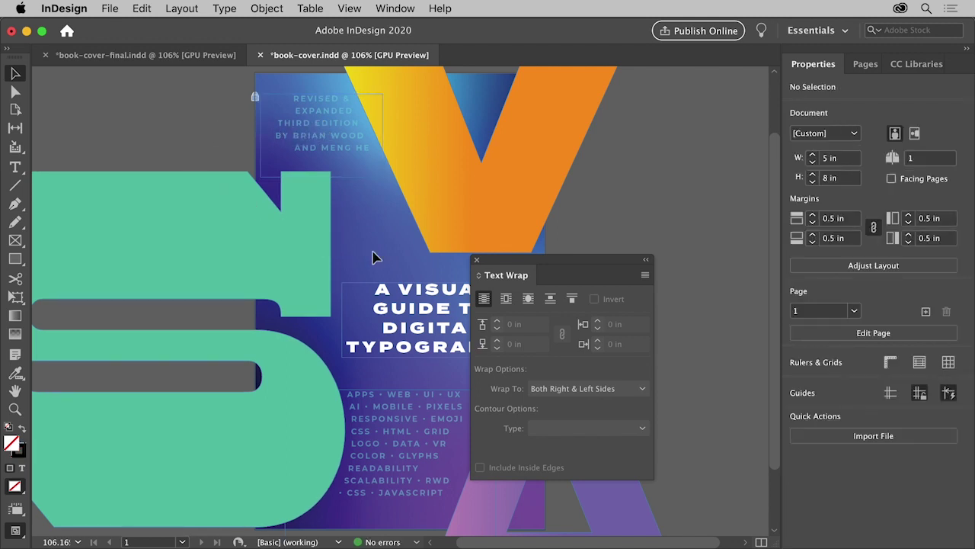
left_click(478, 260)
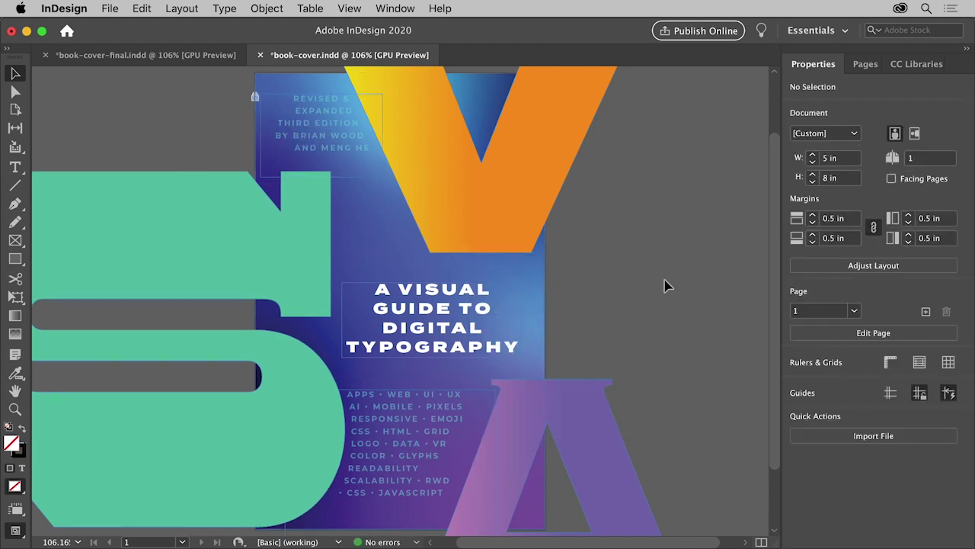